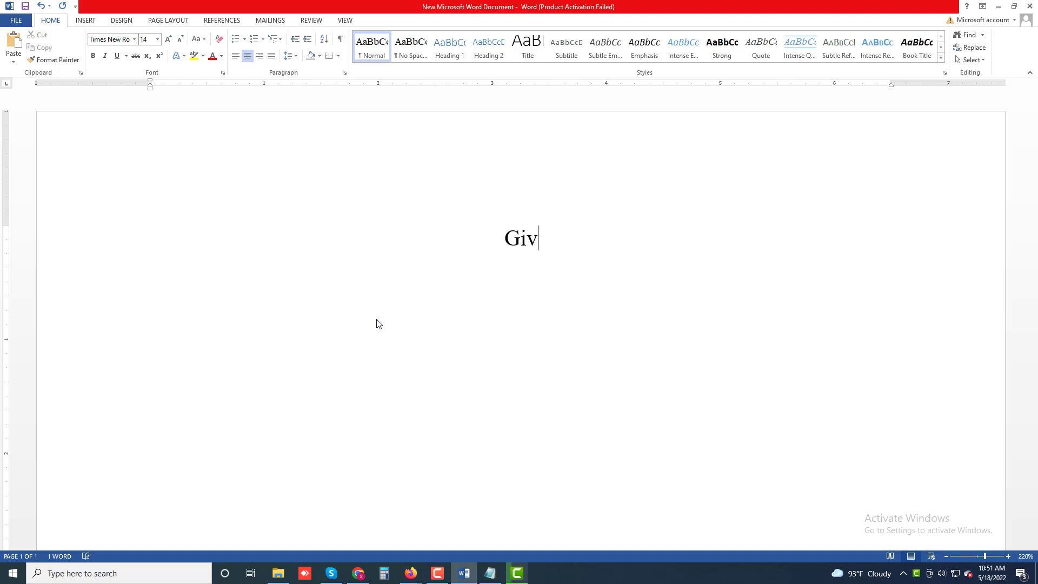
- Complete the centered title so that it reads "Give your Bookmarks Meaningful Names in Firefox"
type("r")
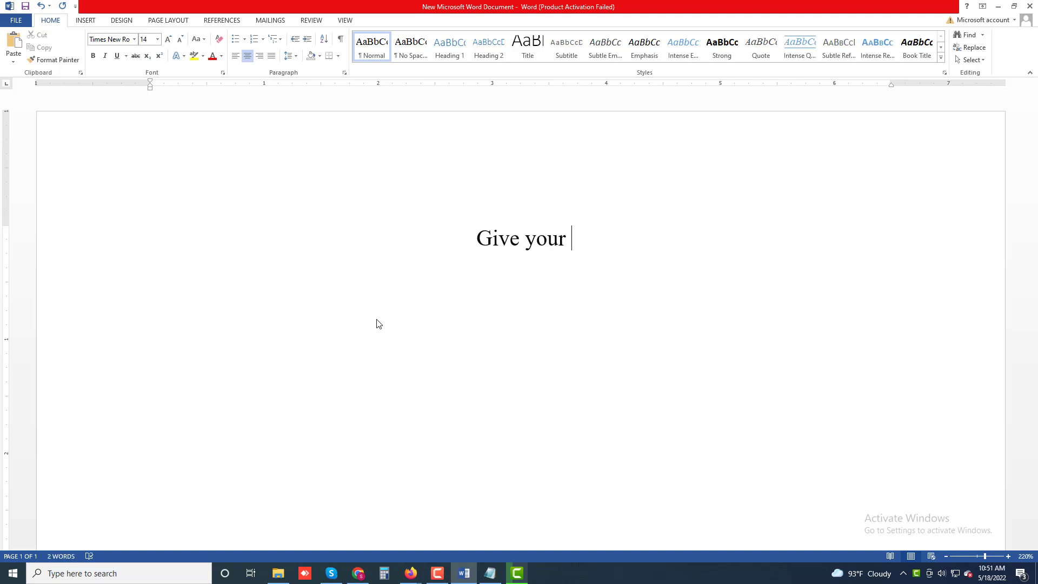
type(" Booka")
key("BackSpace")
type("m")
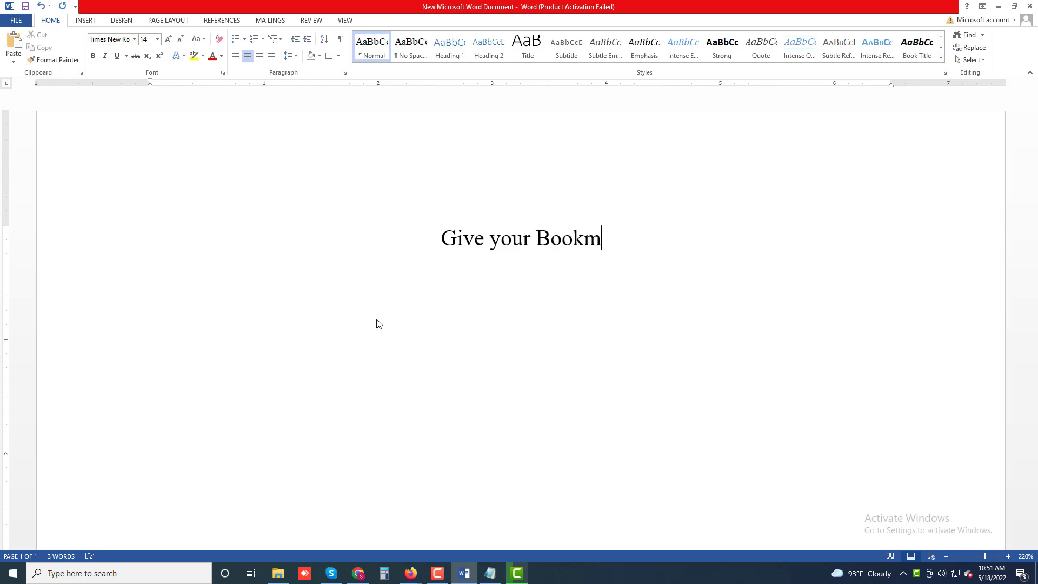
type("arks")
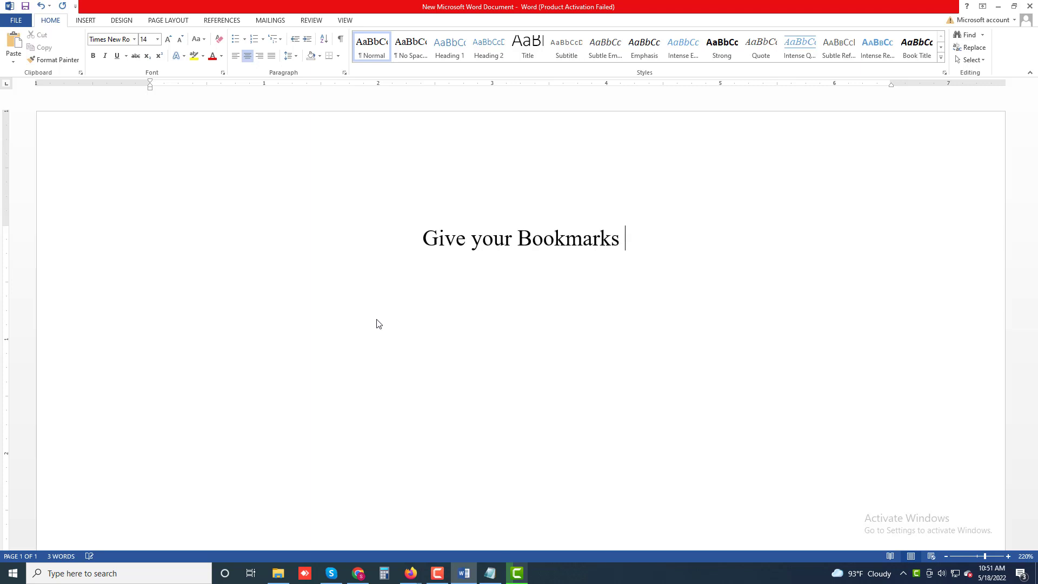
type(" Mea")
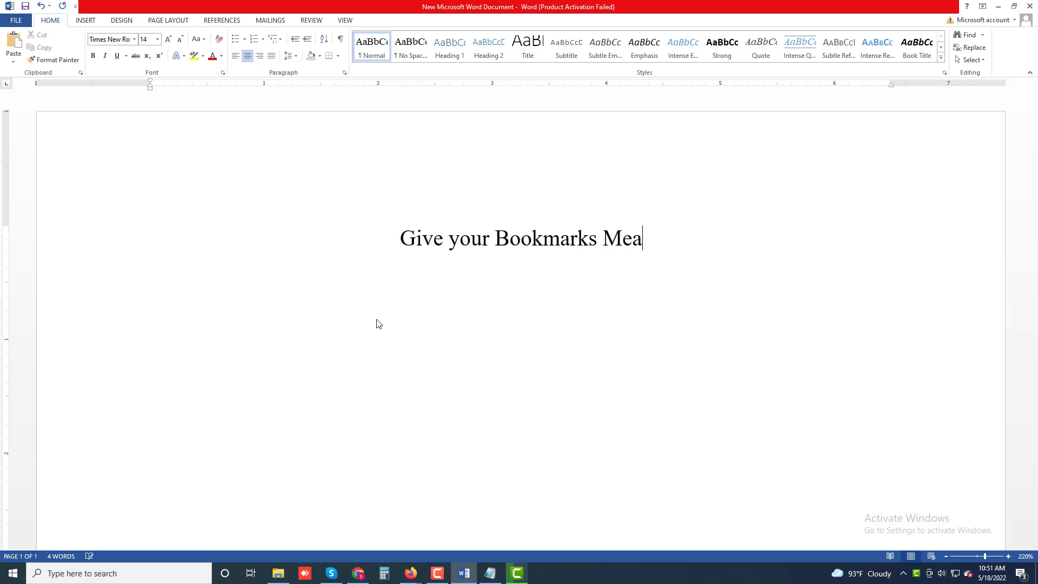
type("ningfu")
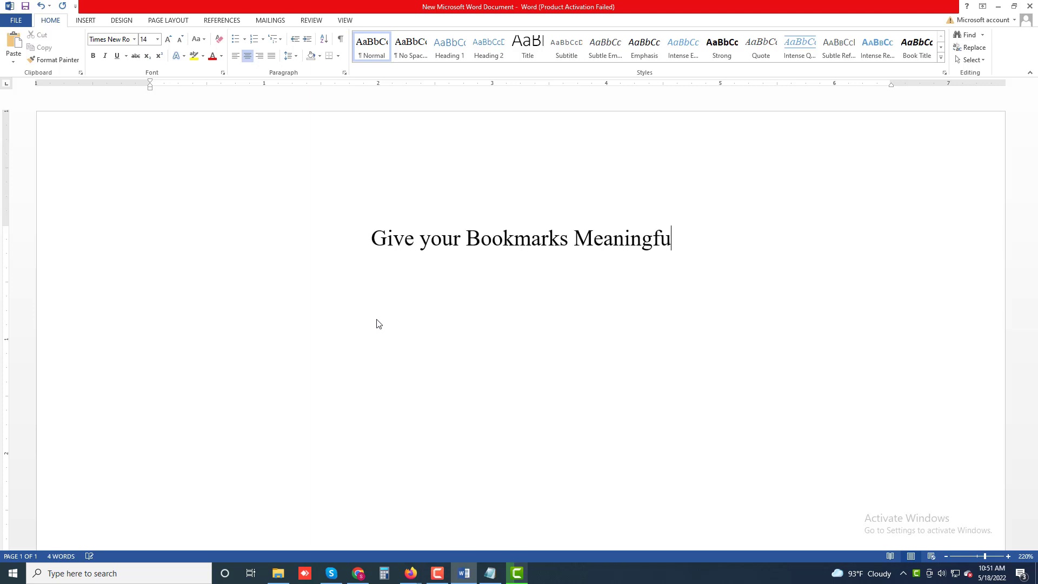
type("l Nam")
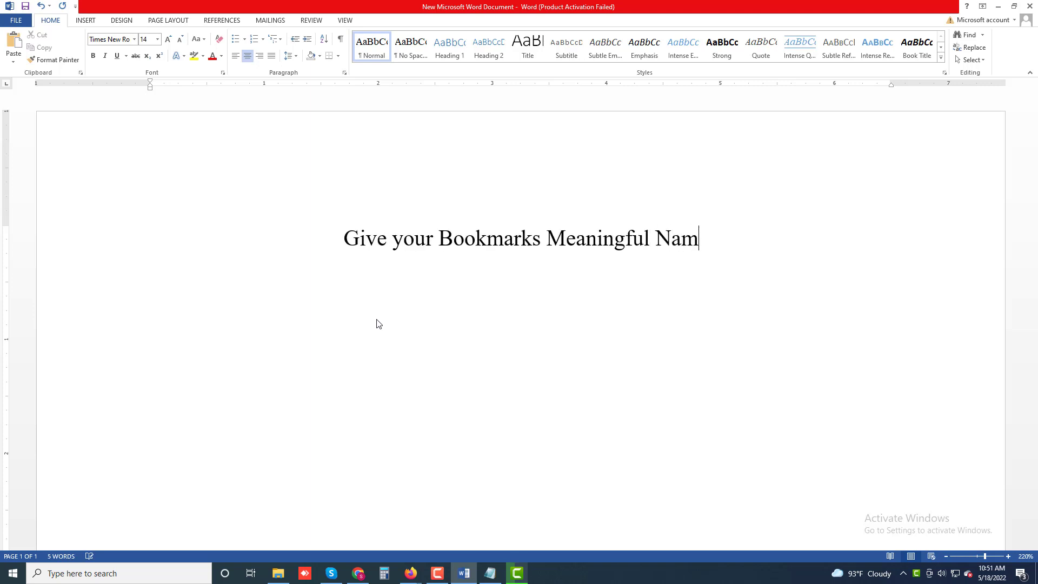
type("es in F")
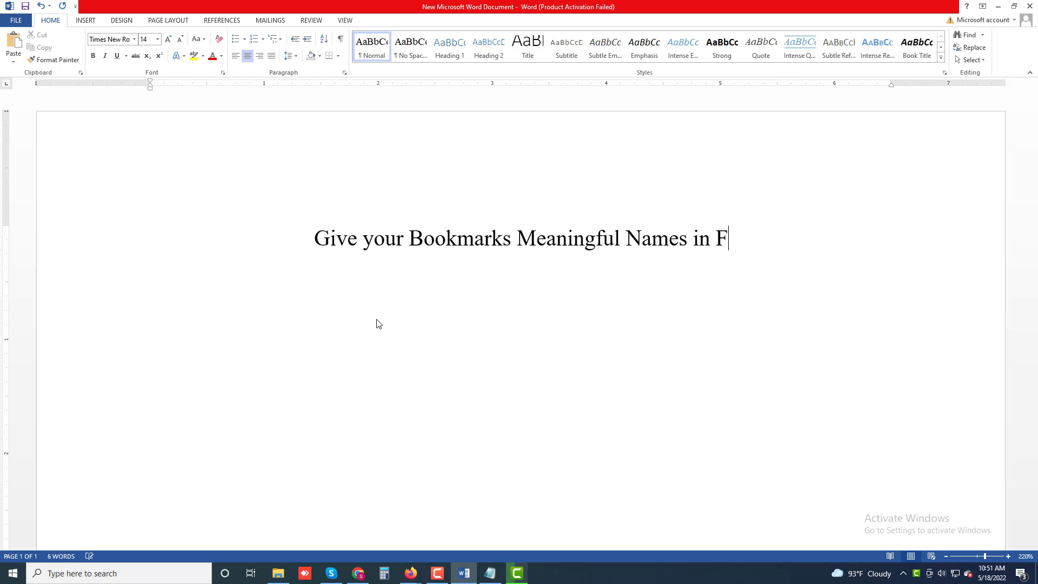
type("irefox")
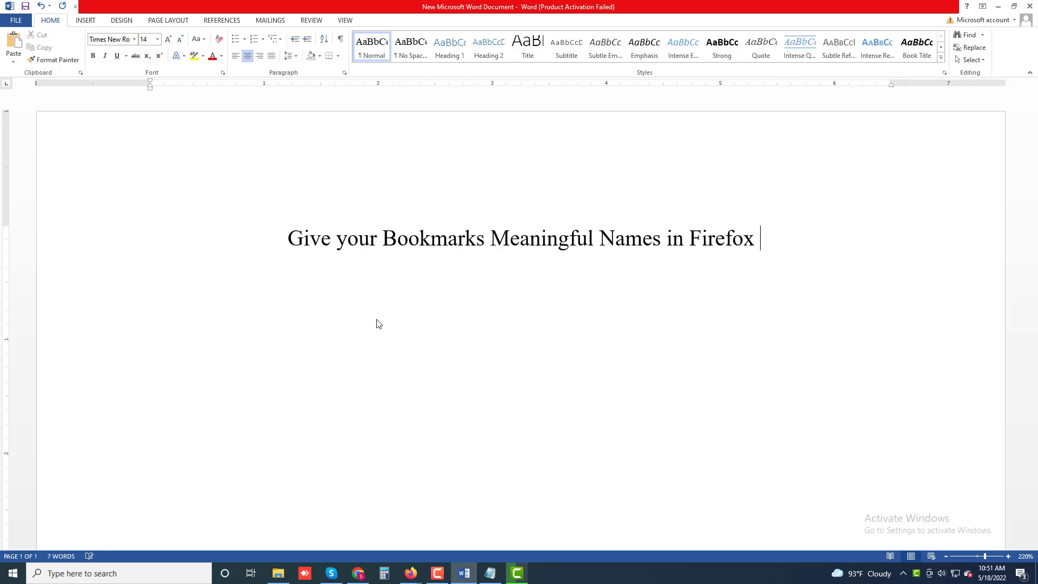
- Below the title, add a justified paragraph reading "When you bookmark a webpage you may not change the default name that appears."
key("Return")
key("ctrl+j")
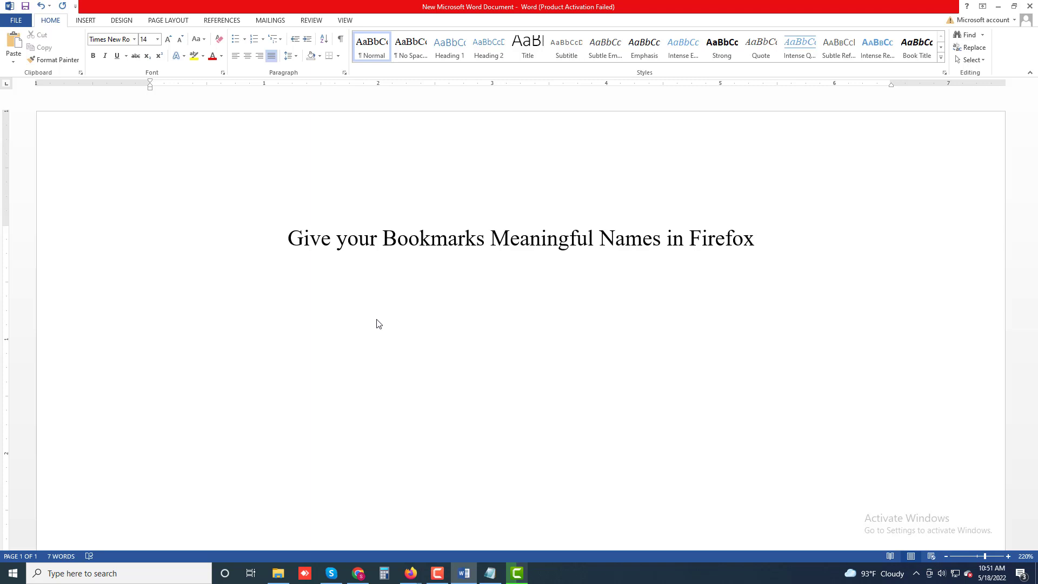
type("When you ")
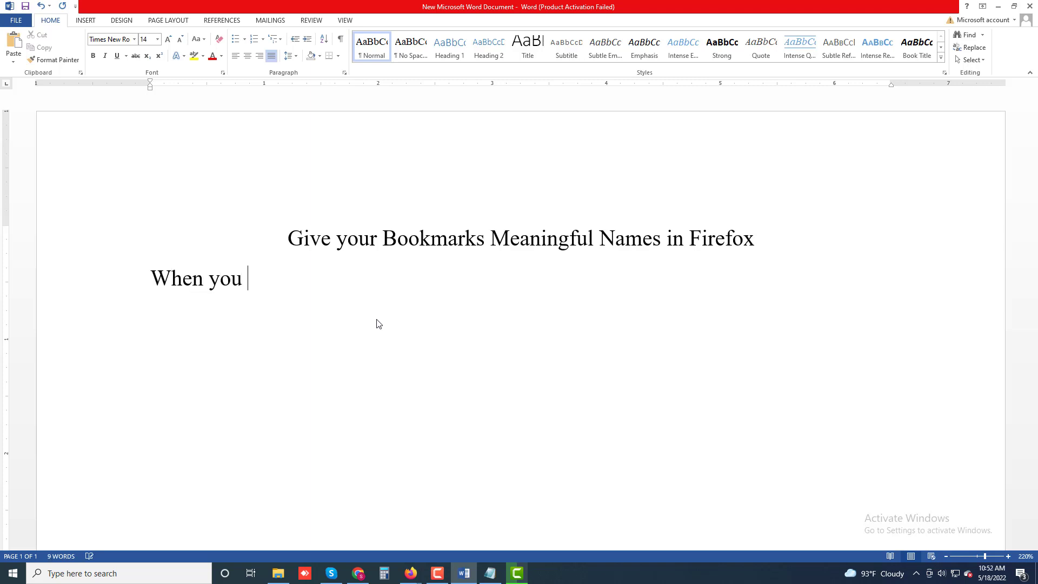
type("bookma")
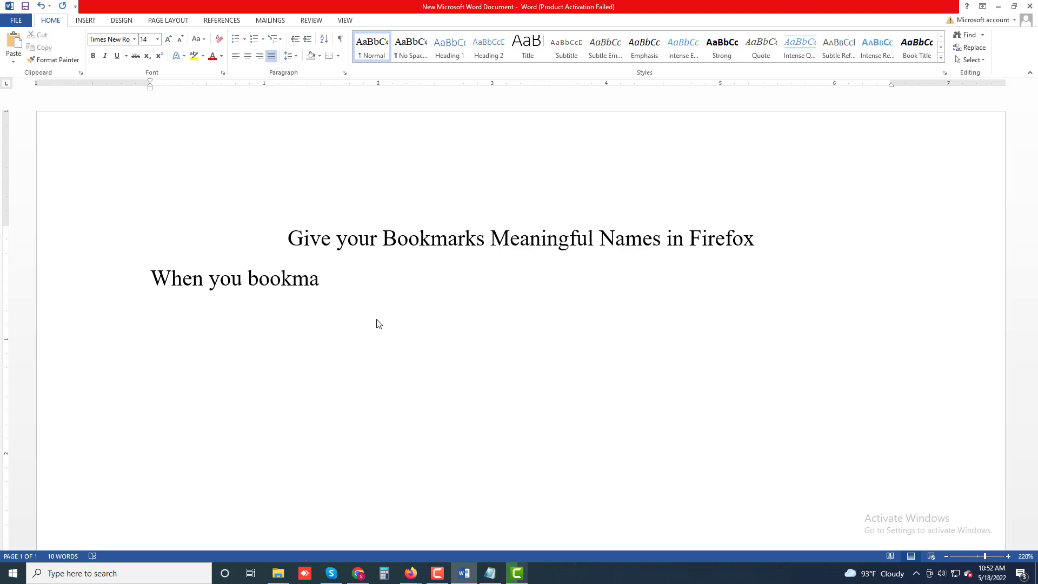
type("rk a webp")
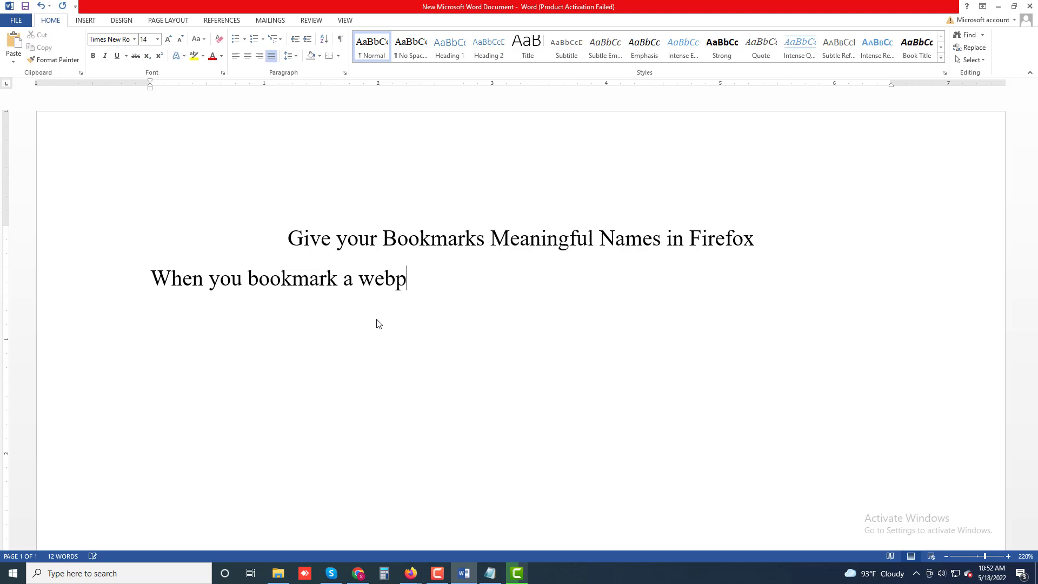
type("age you may")
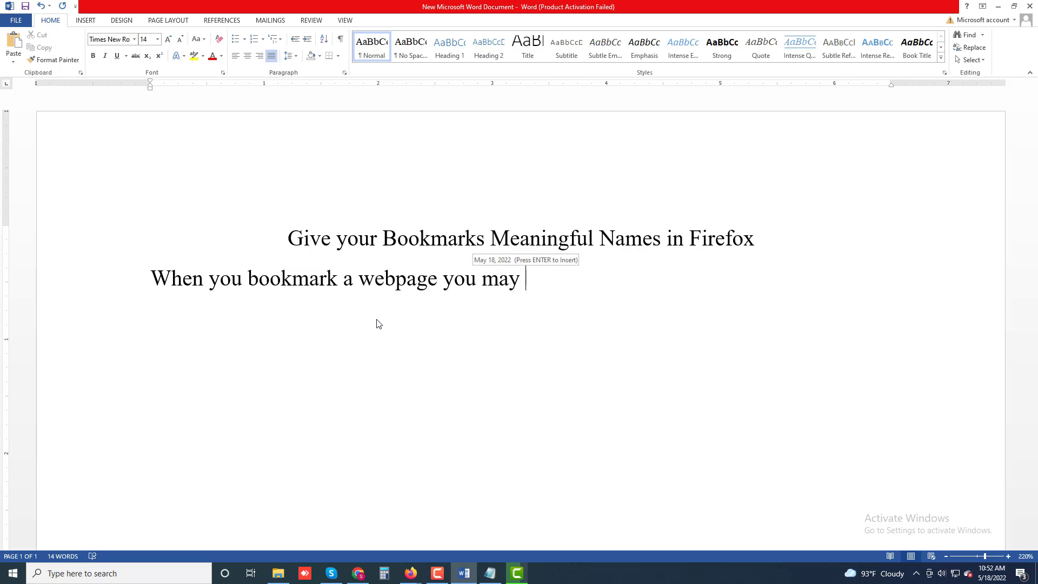
type(" not ")
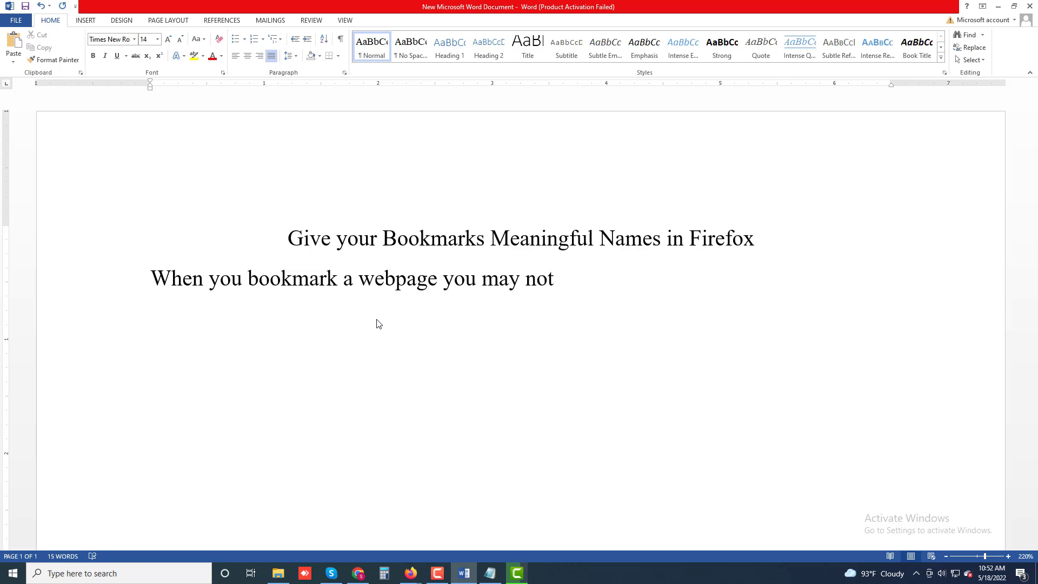
type("change")
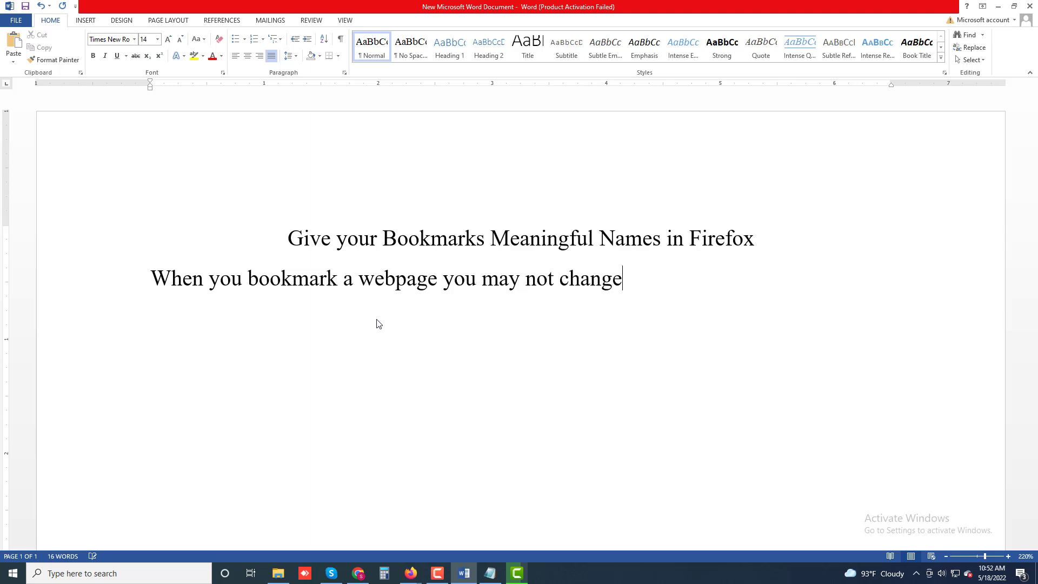
type(" the default")
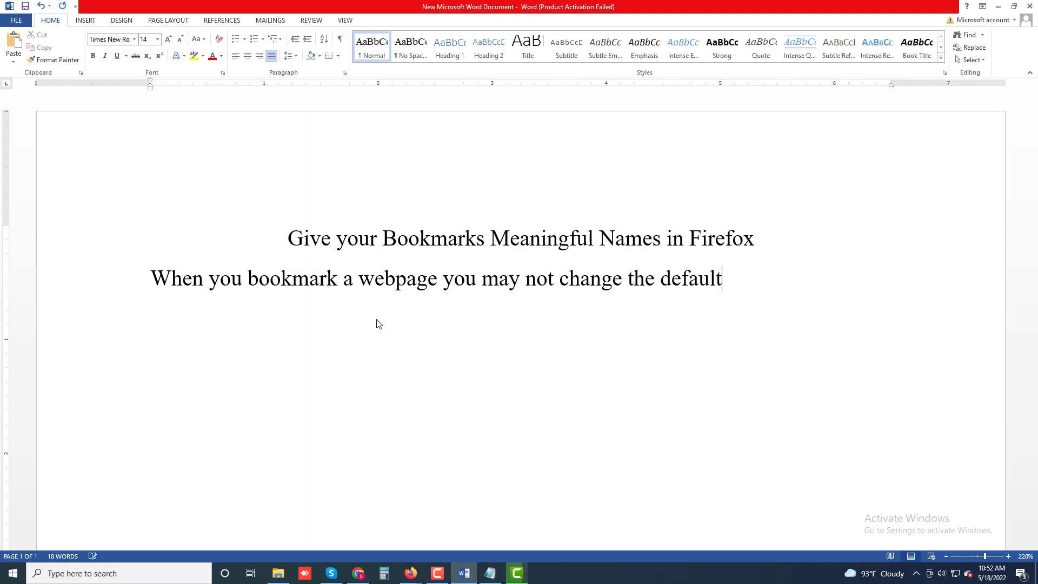
type(" name that")
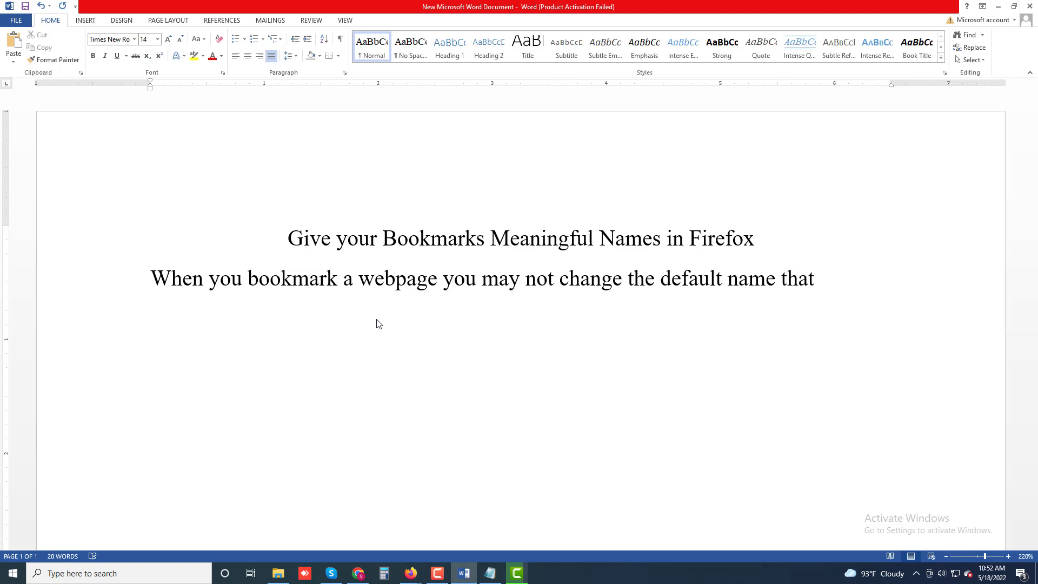
type(" appears")
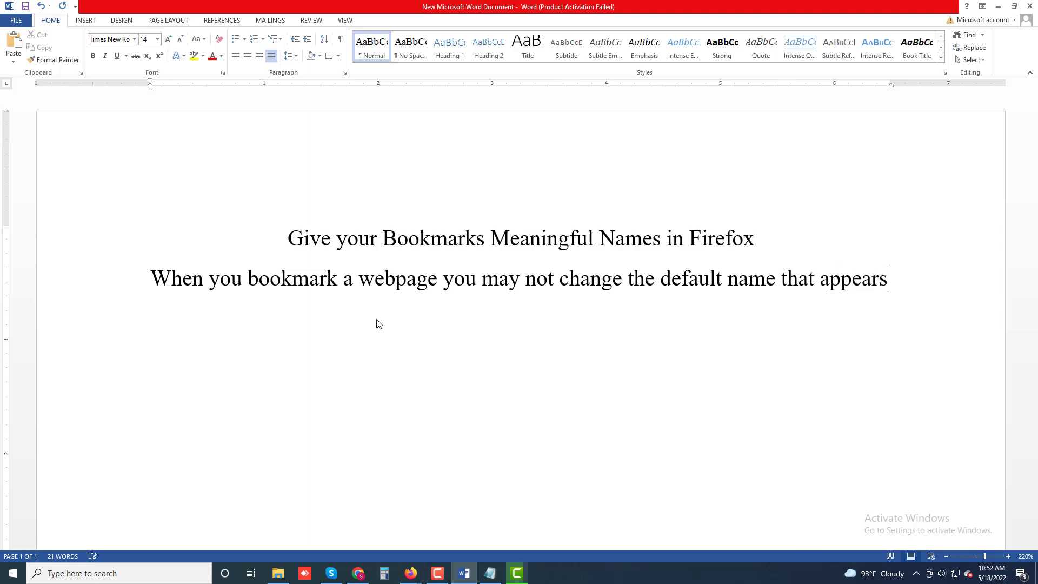
type(". ")
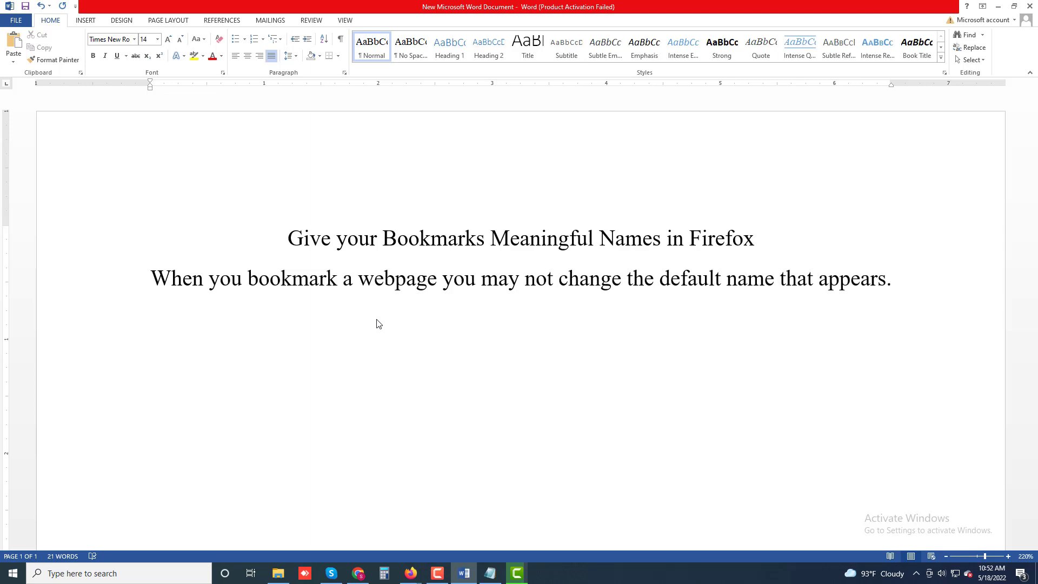
- Continue the paragraph with "In some cases, the name can be long or simply", returning to the Word document whenever another window covers it
type("In s")
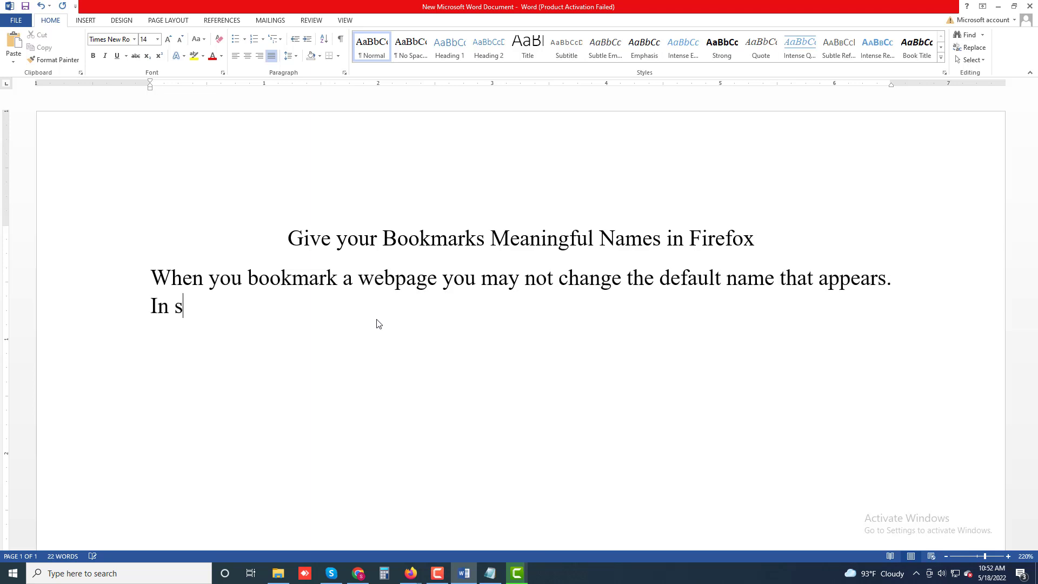
type("ome cases")
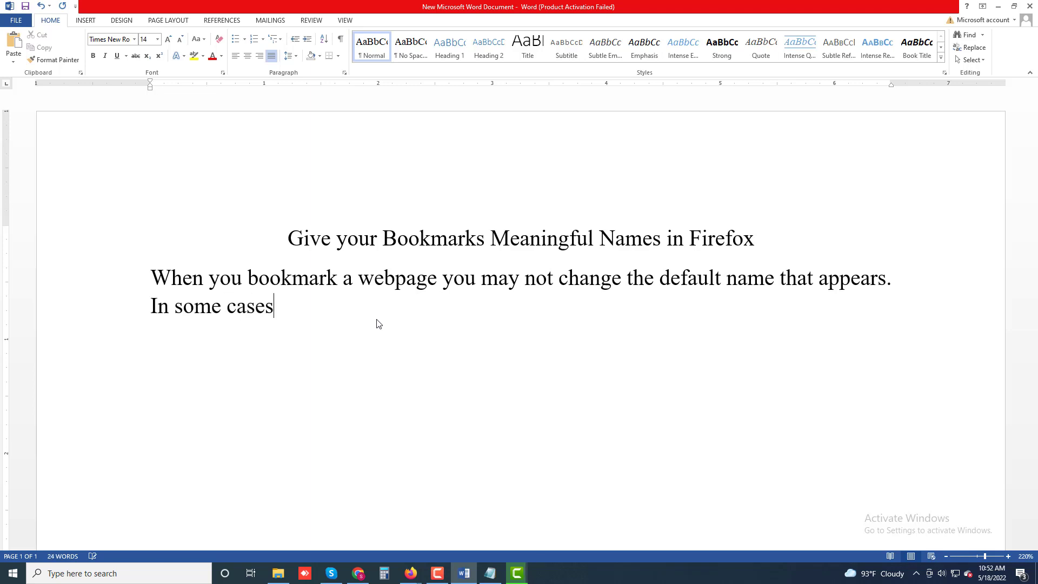
type(", the name")
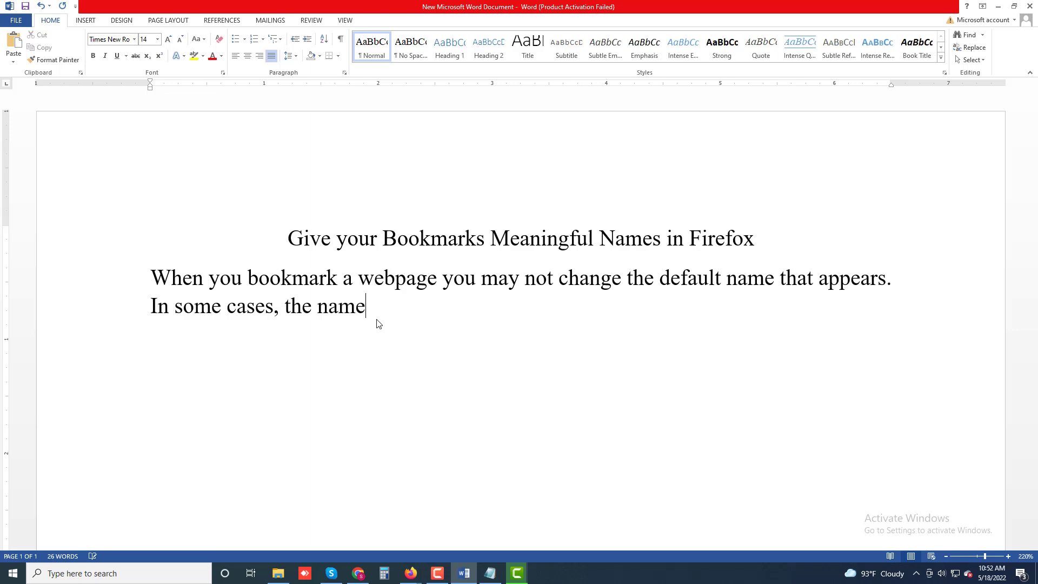
type(" can be long ")
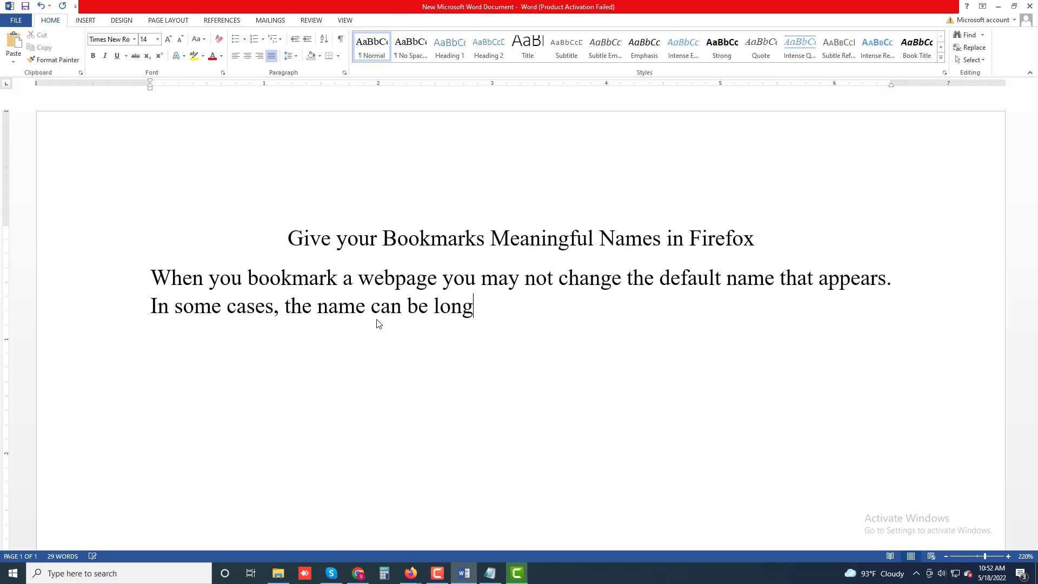
type("or s")
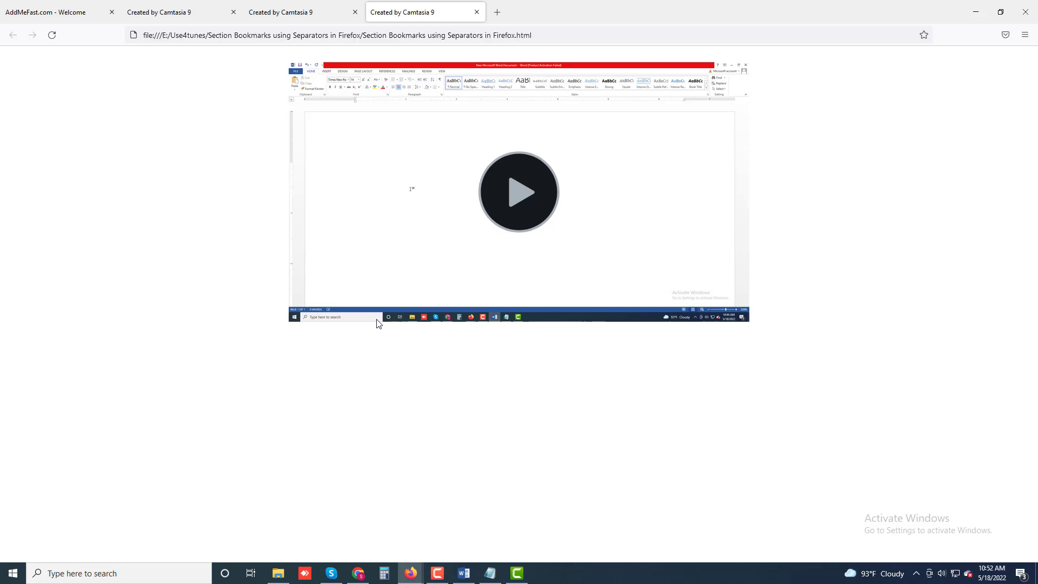
left_click(464, 573)
type("imply")
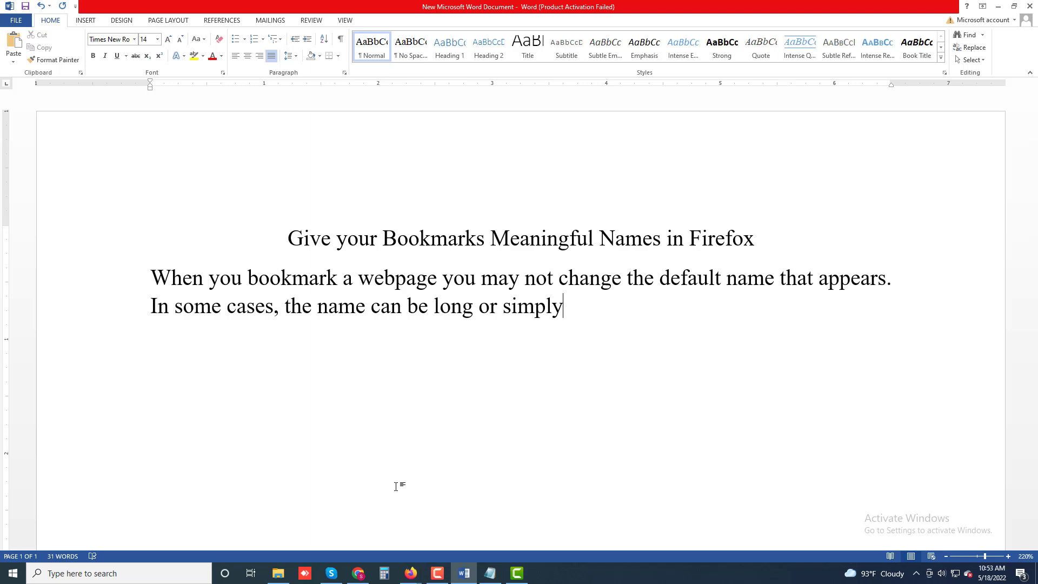
- Close the second Firefox window, the one showing YouTube, and return to the end of the paragraph in Word
mouse_move(411, 574)
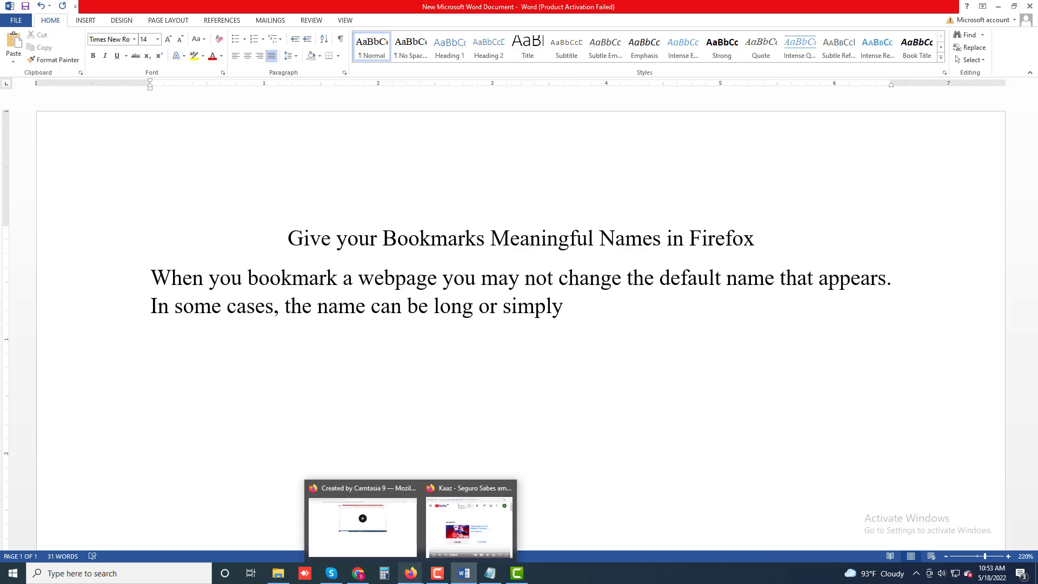
left_click(509, 493)
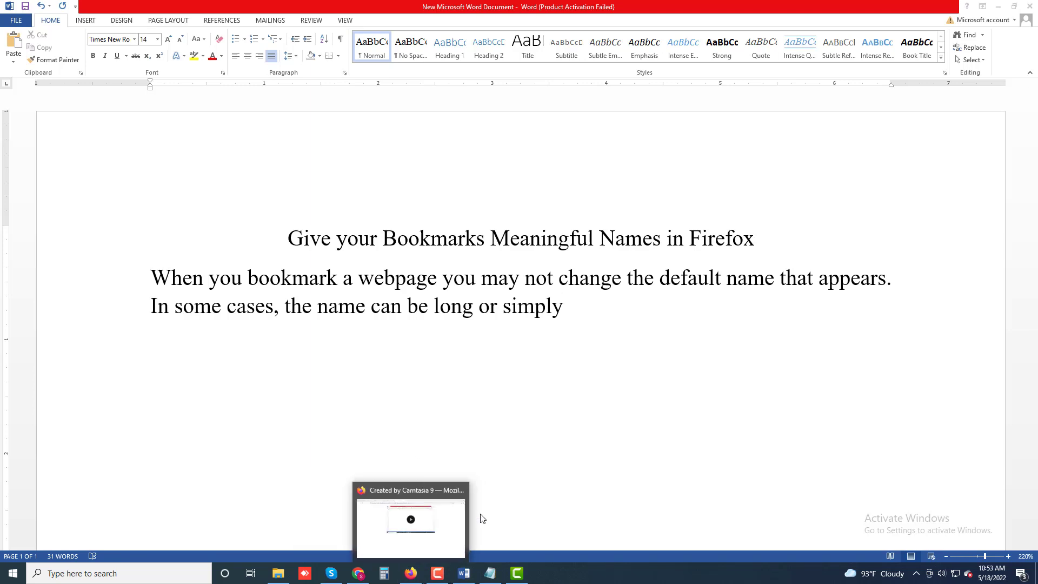
left_click(598, 316)
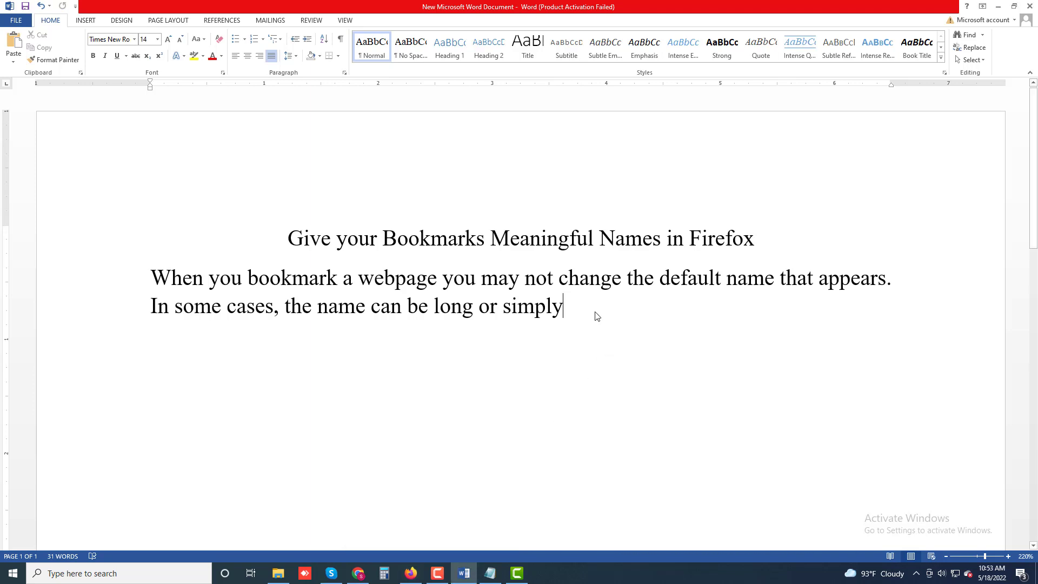
- Continue the paragraph's second sentence with "not easily recognizable"
type("n")
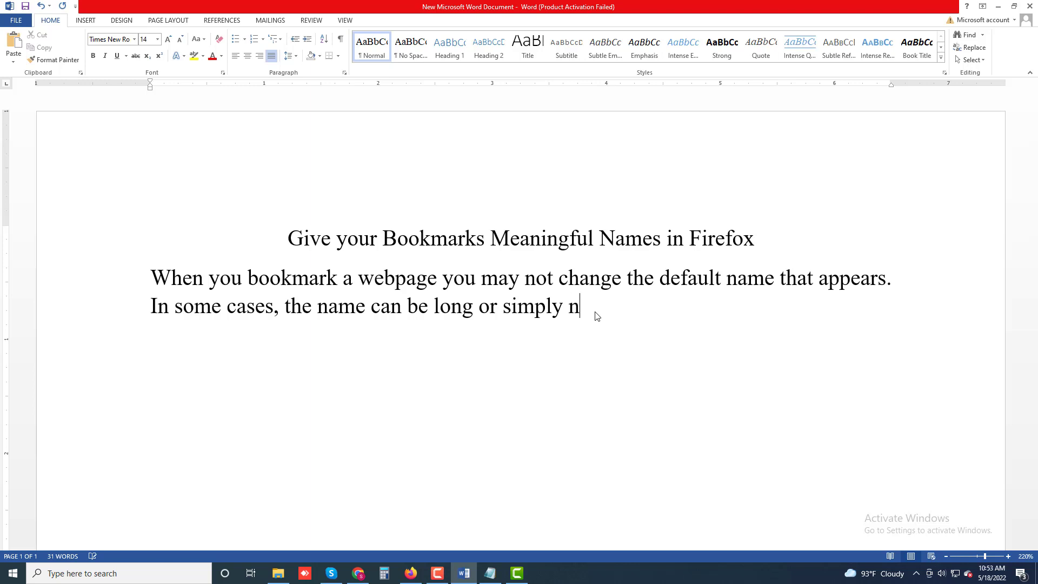
type("ot easily rec")
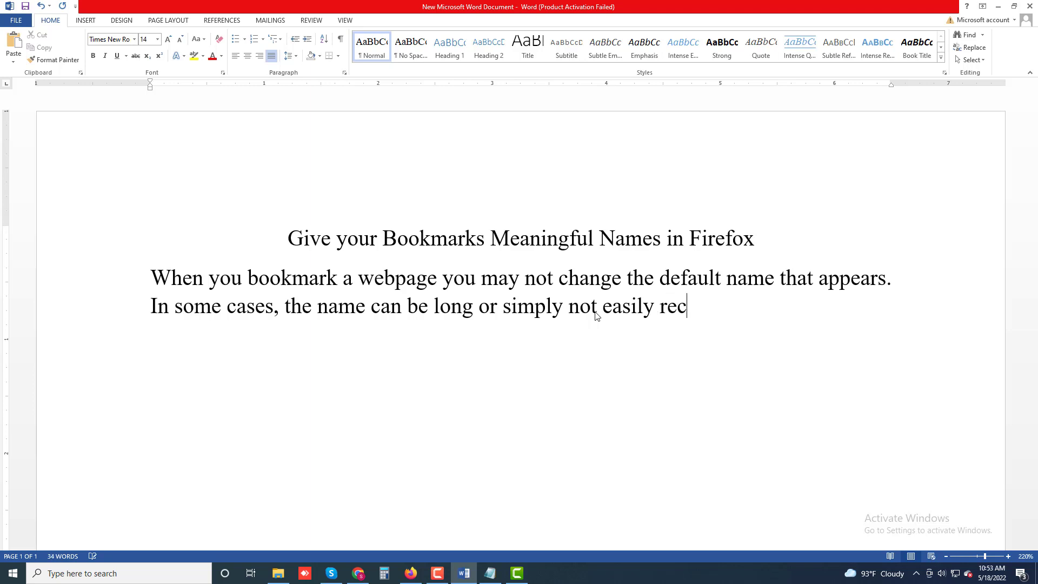
type("ognizable")
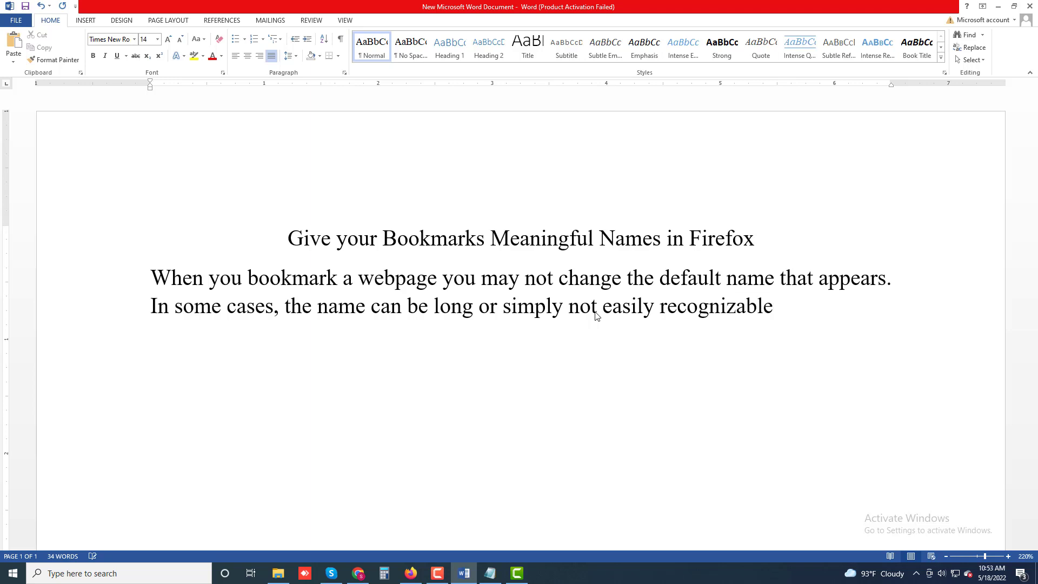
- End the paragraph's second sentence with a period and add "Luckily, you can rename a bookmark to something more meaningful to you."
type(". Luckily")
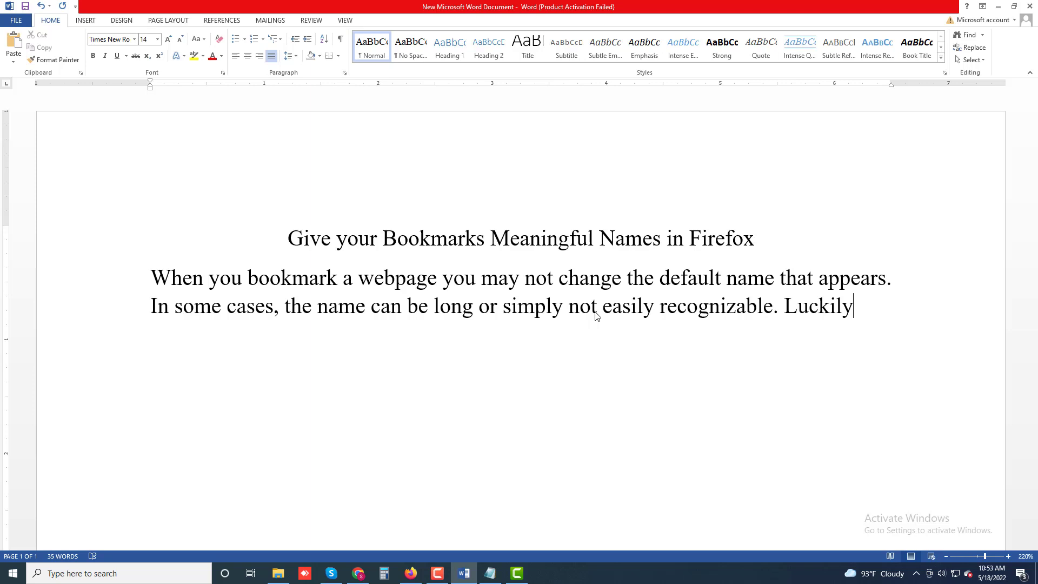
type(", you")
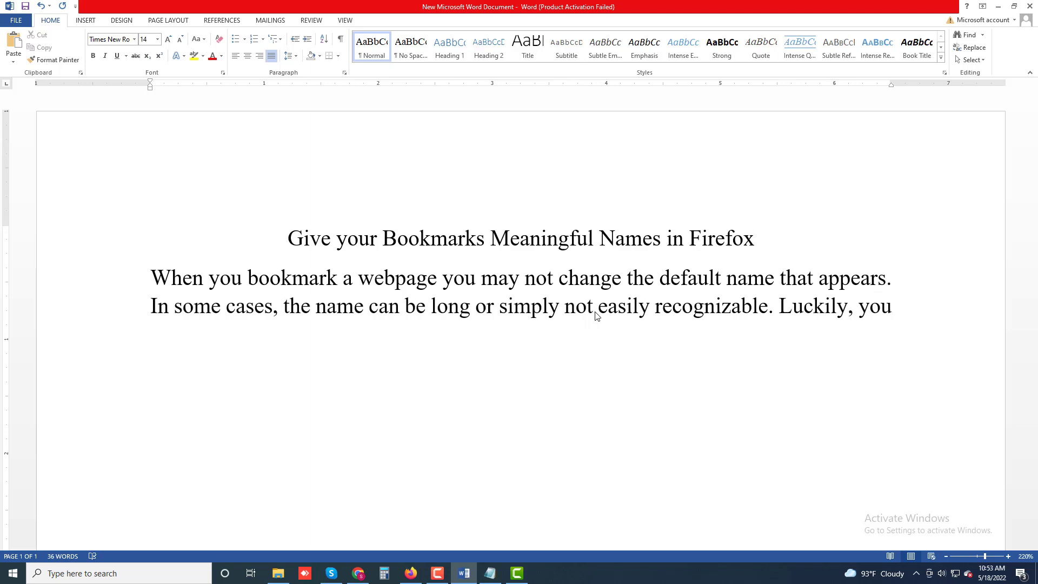
type(" can re")
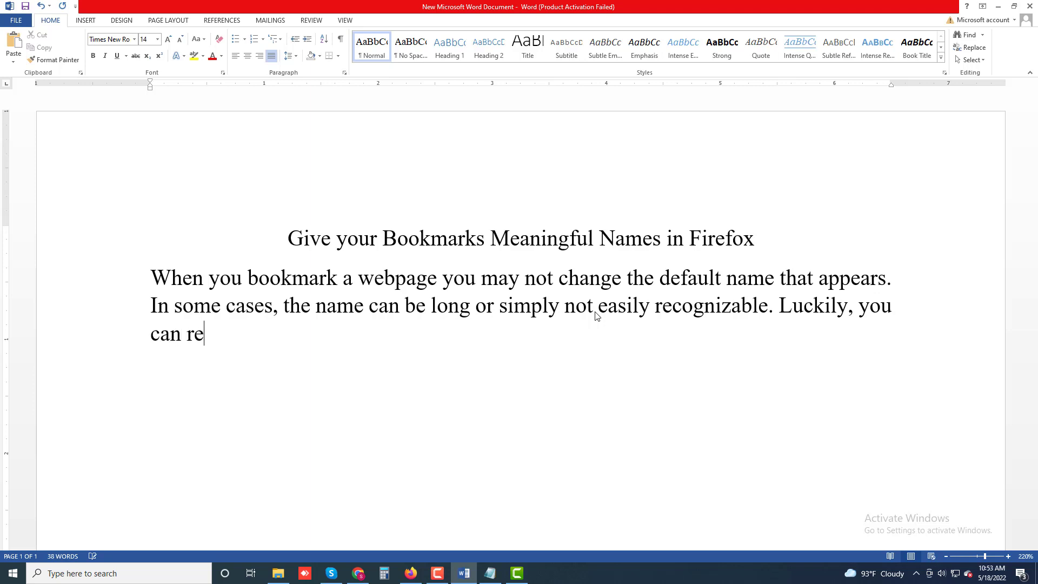
type("name a boo")
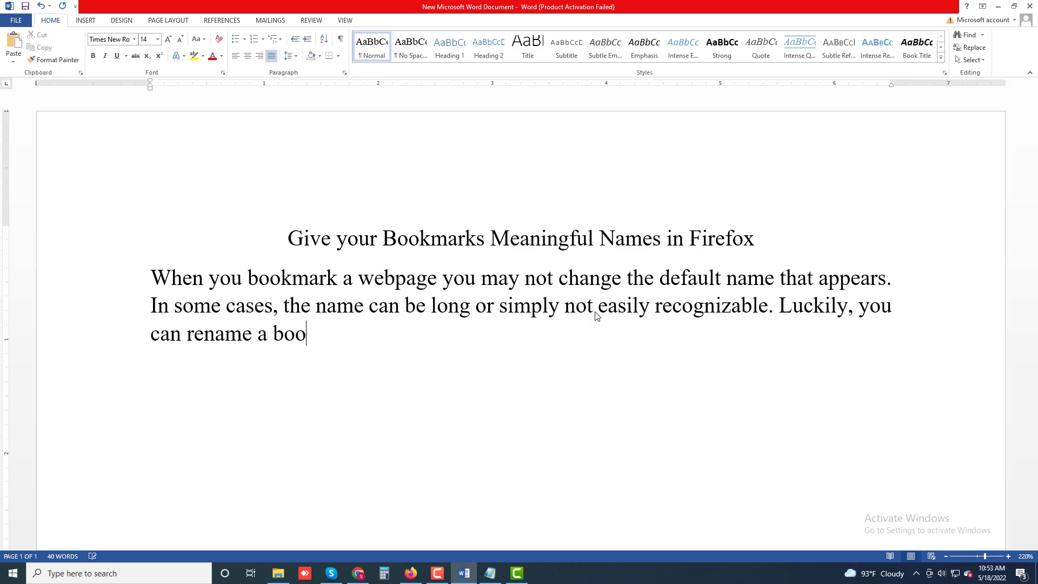
type("kmark to")
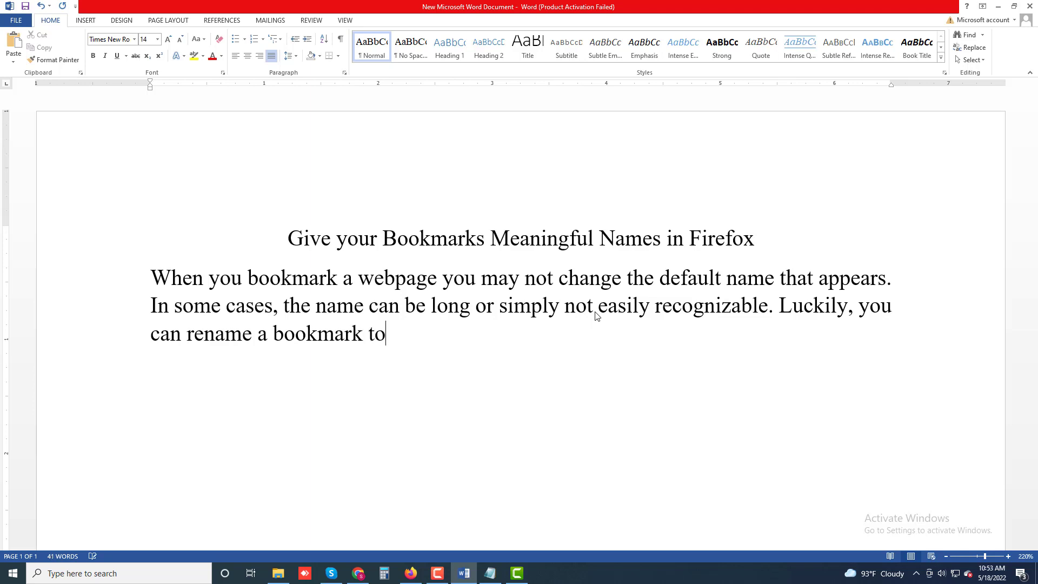
type(" something")
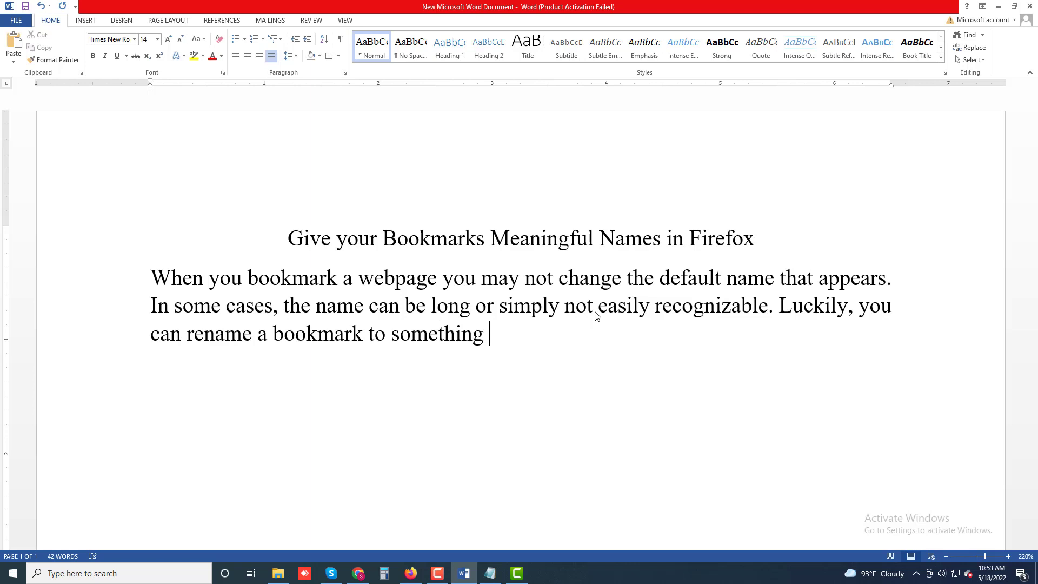
type(" more meaning ")
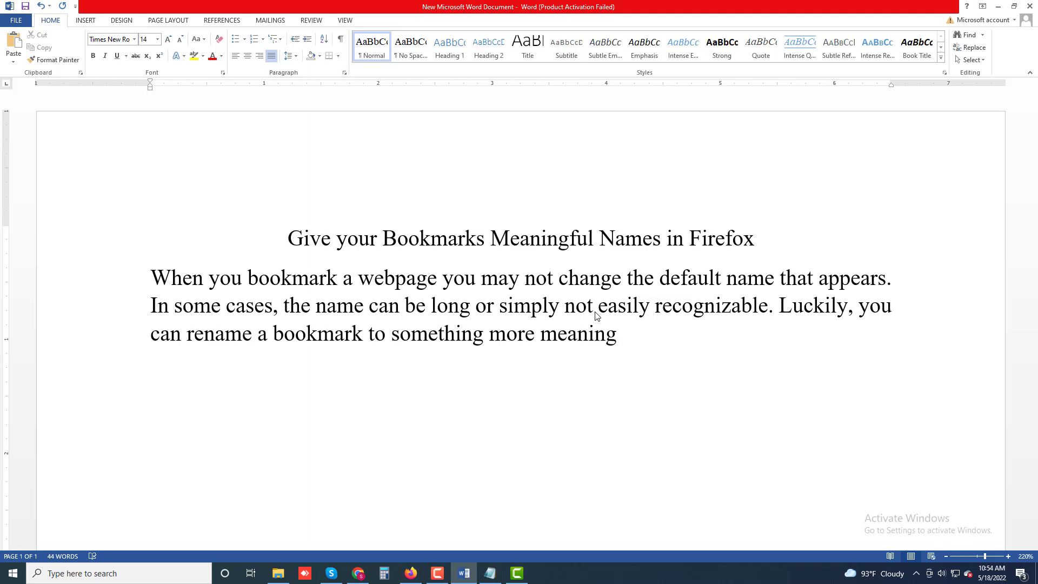
type("ful to you")
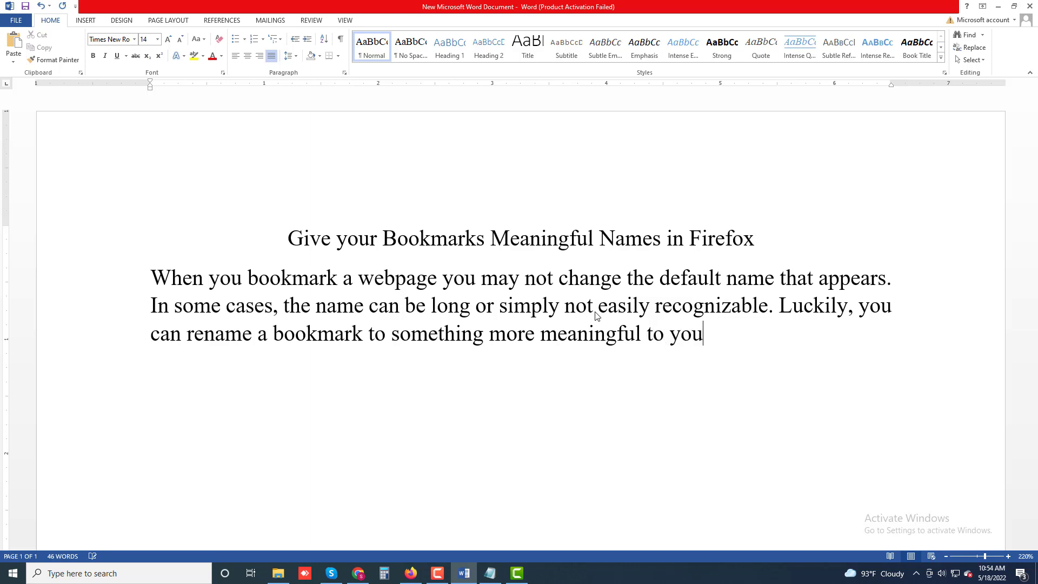
type(".")
- Start a new paragraph reading "Choose a location in the Library Sidebar and then select a bookmark on the right"
key("Return")
type("Choose a ")
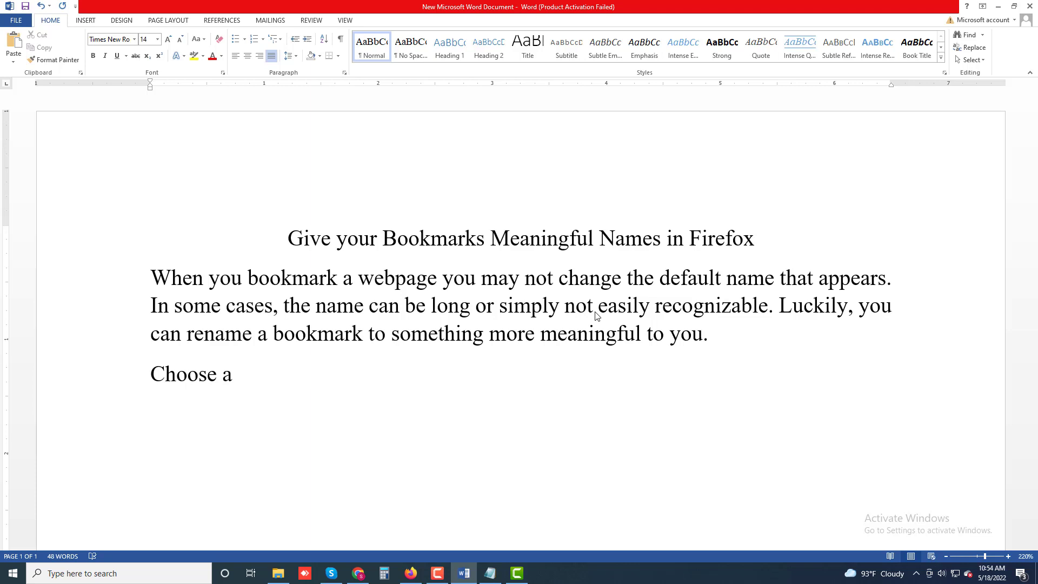
type("location ")
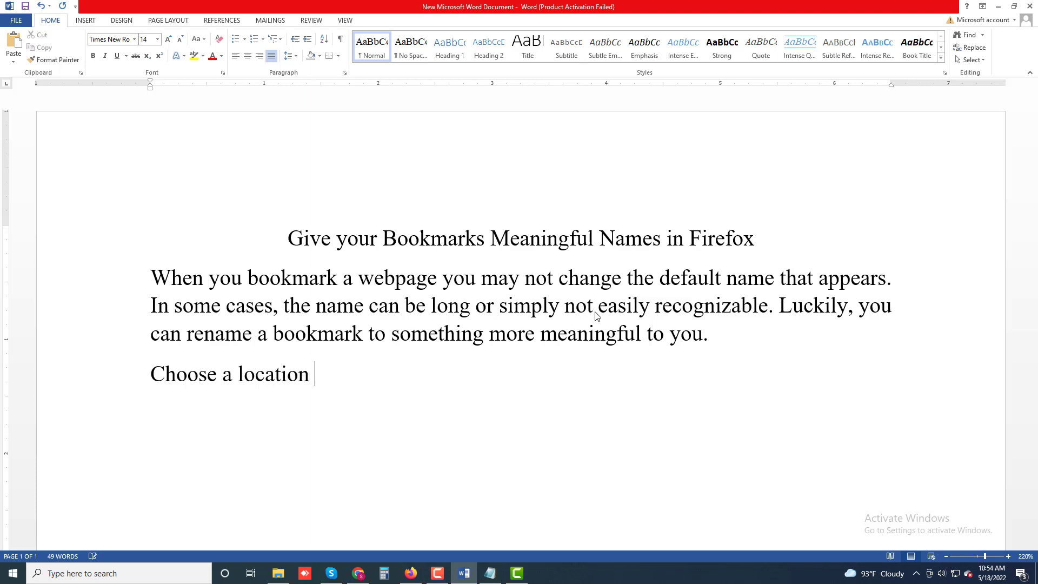
type("in the Library")
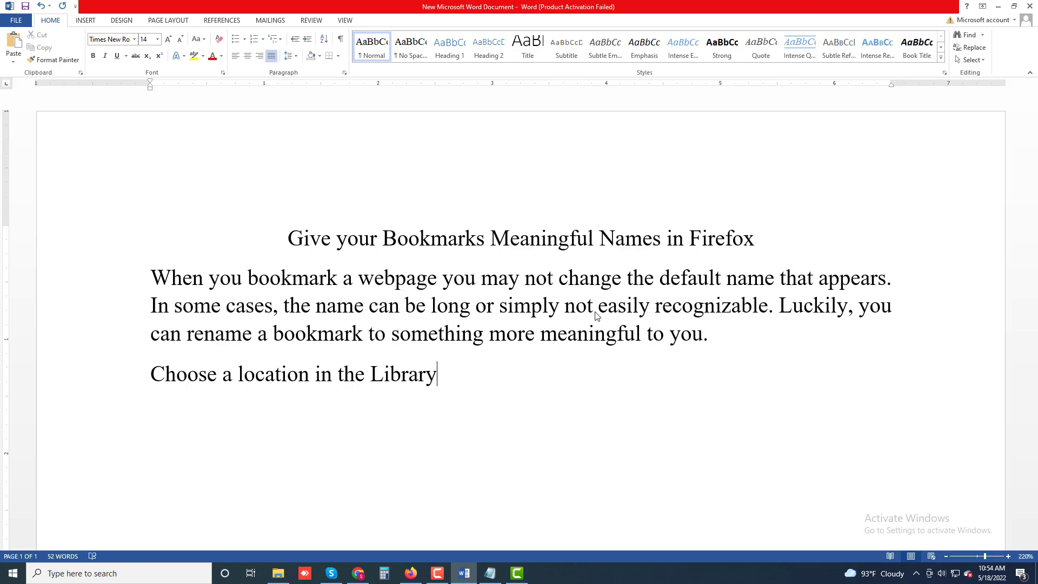
type(" Sidebar")
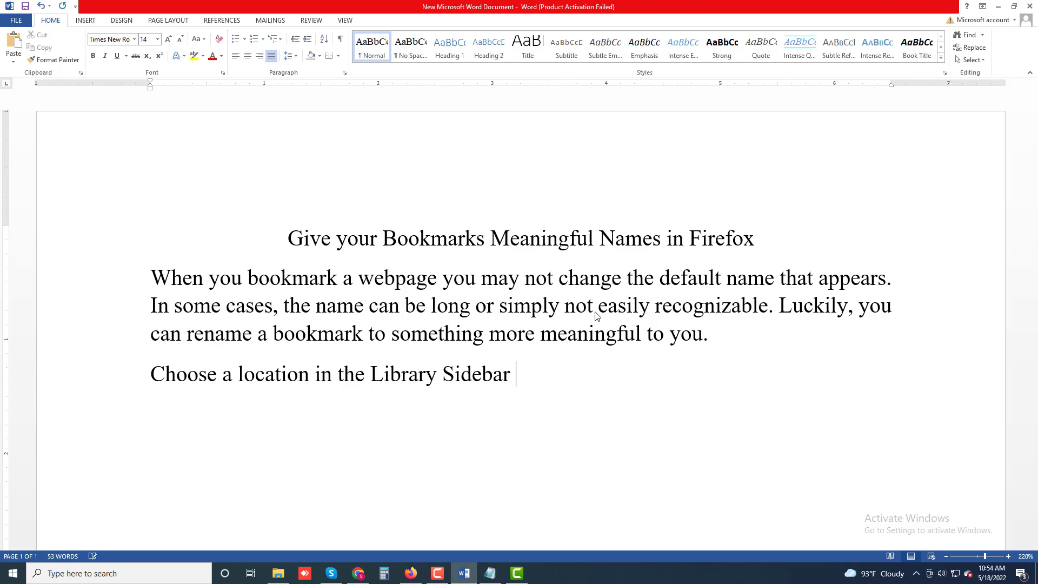
type(" and then ")
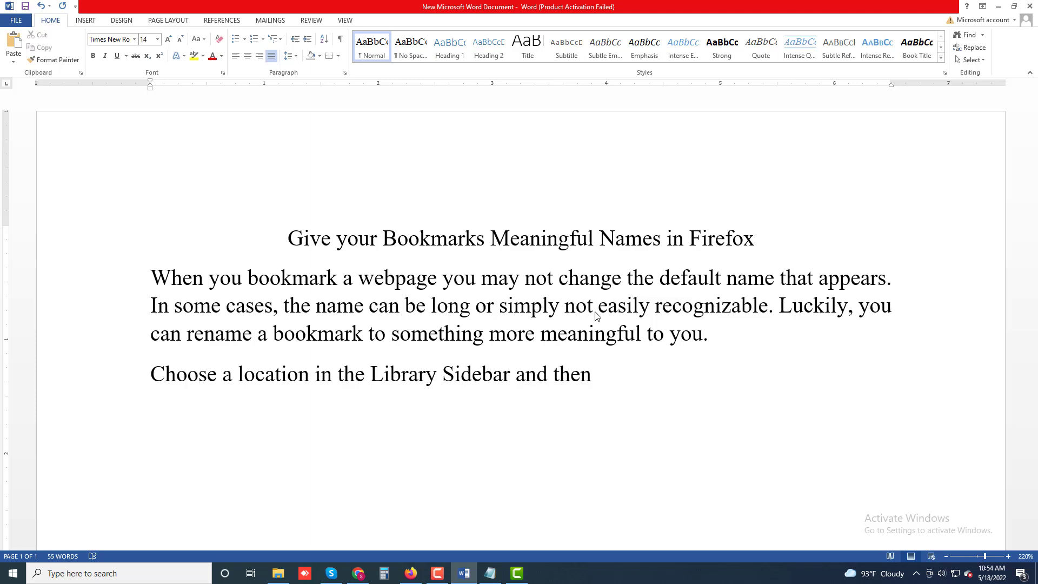
type("select a bookma")
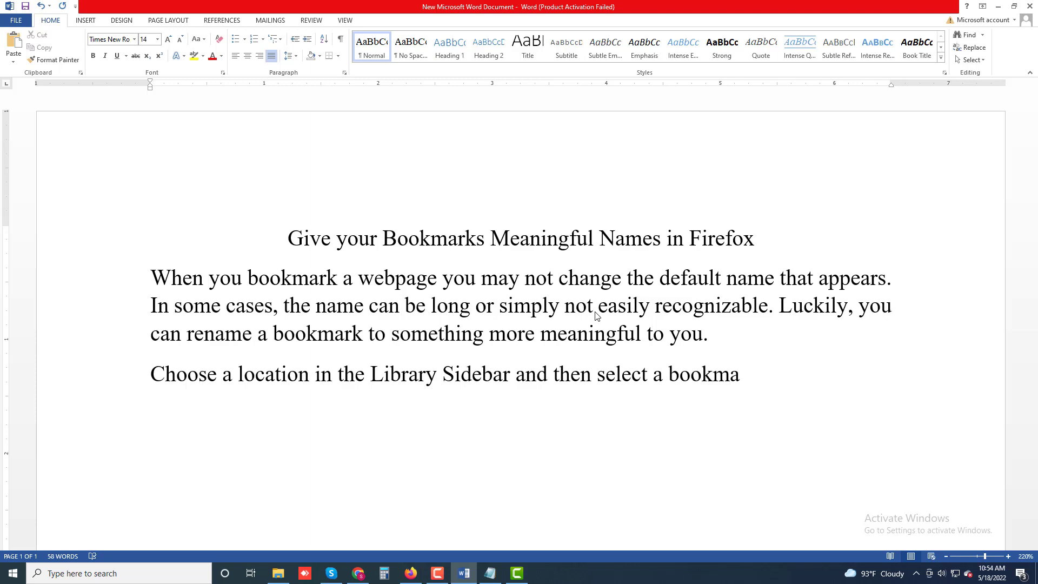
type("rks")
key("BackSpace")
type("on the")
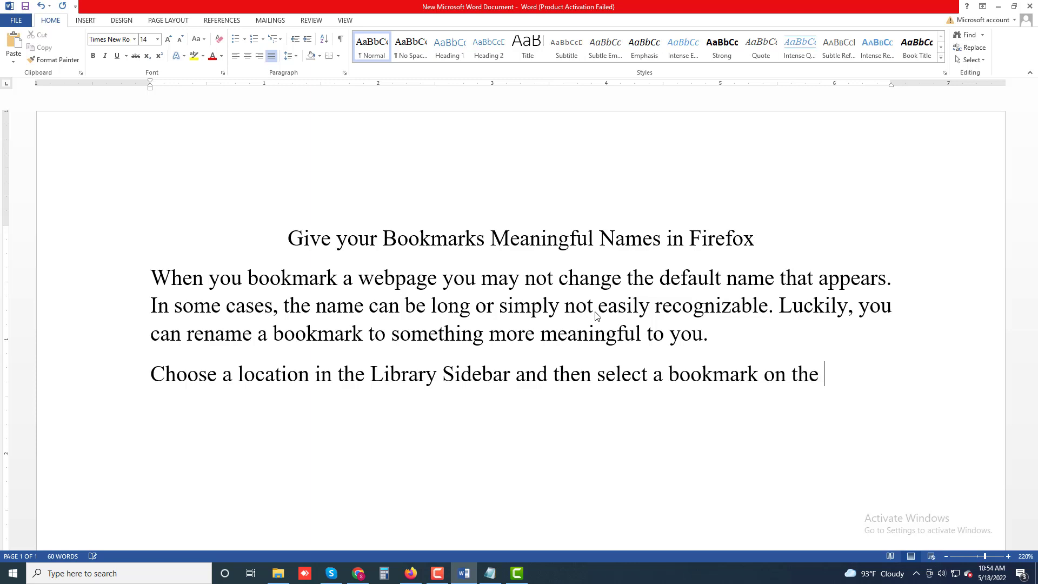
type("ght")
- End that sentence with a period and add "You'll see a Name Field. Replace the existing text with the name your prefer"
type(". You")
type("'ll see")
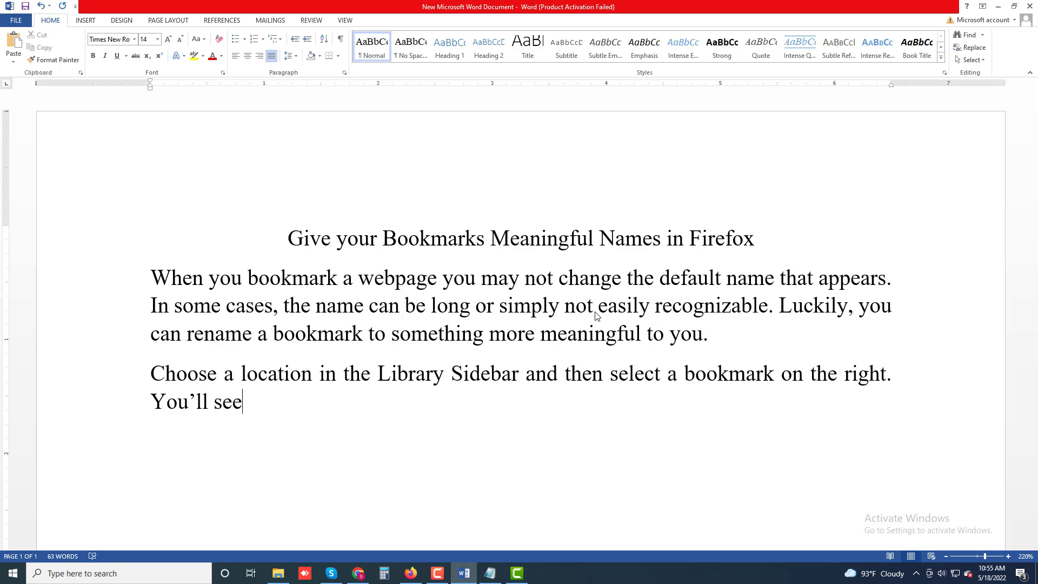
type(" a Name ")
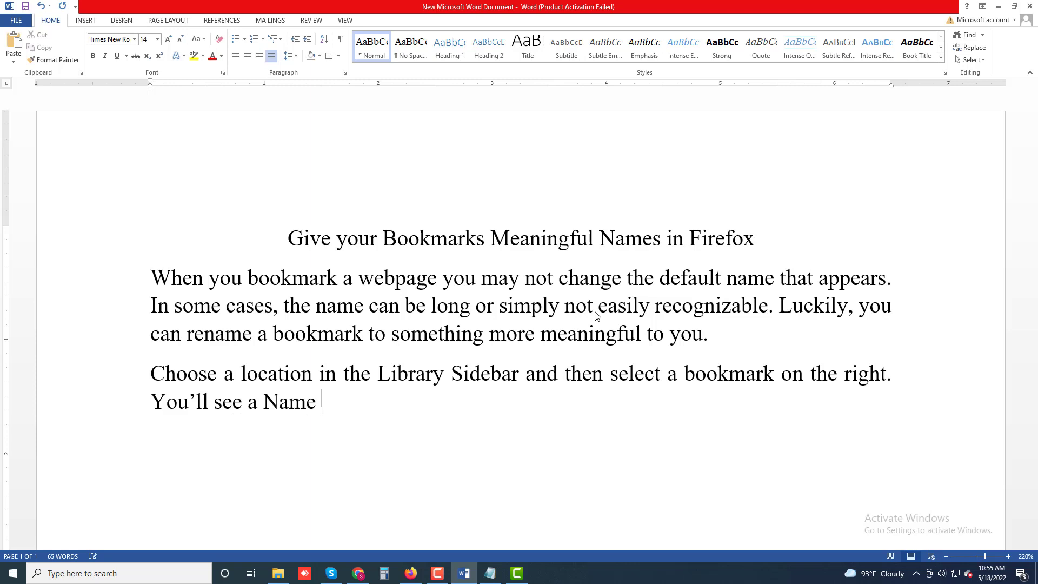
type("Field. Repla")
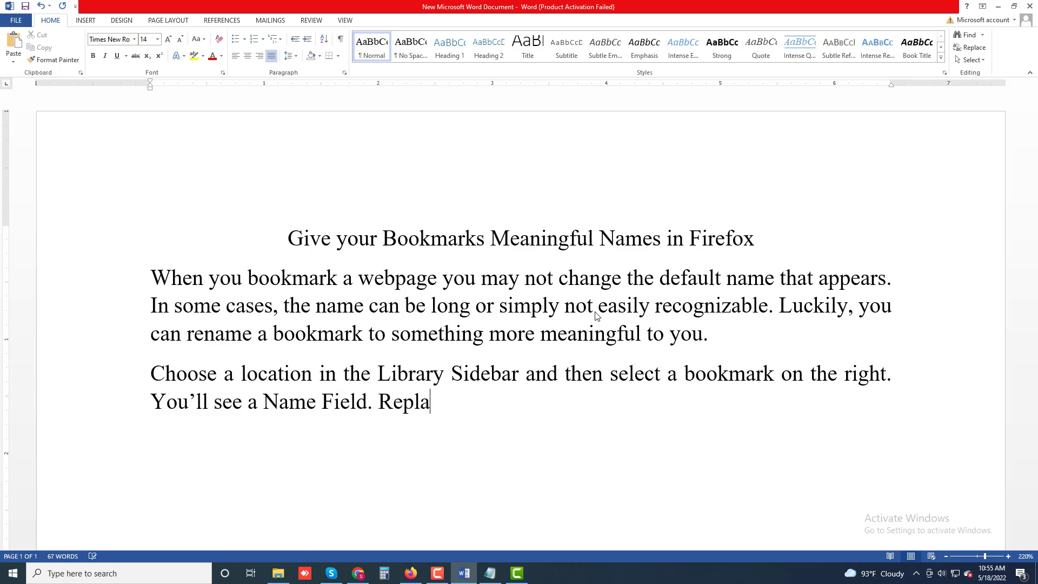
type("ce the existi")
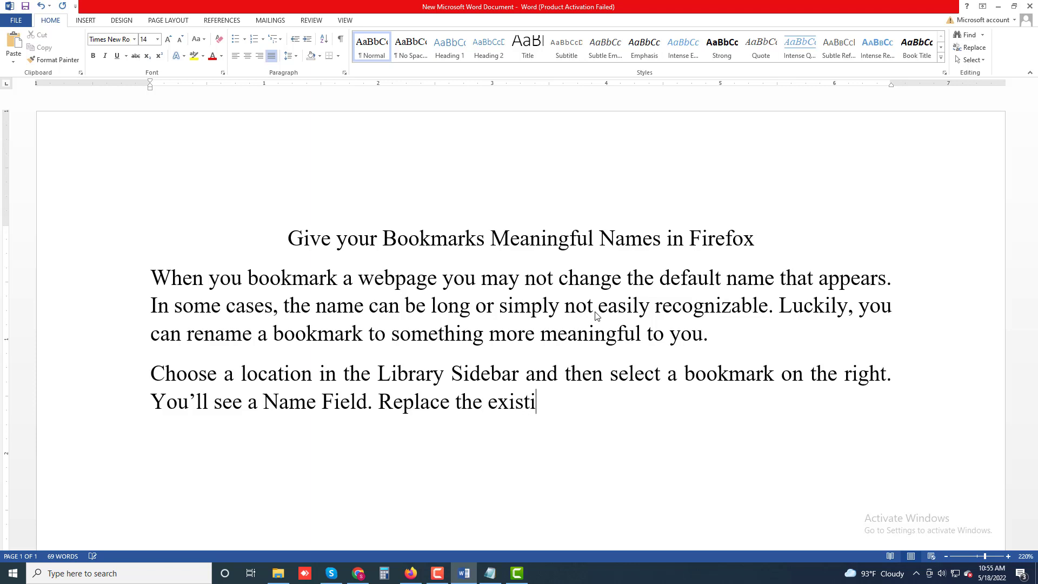
type("ng text wi")
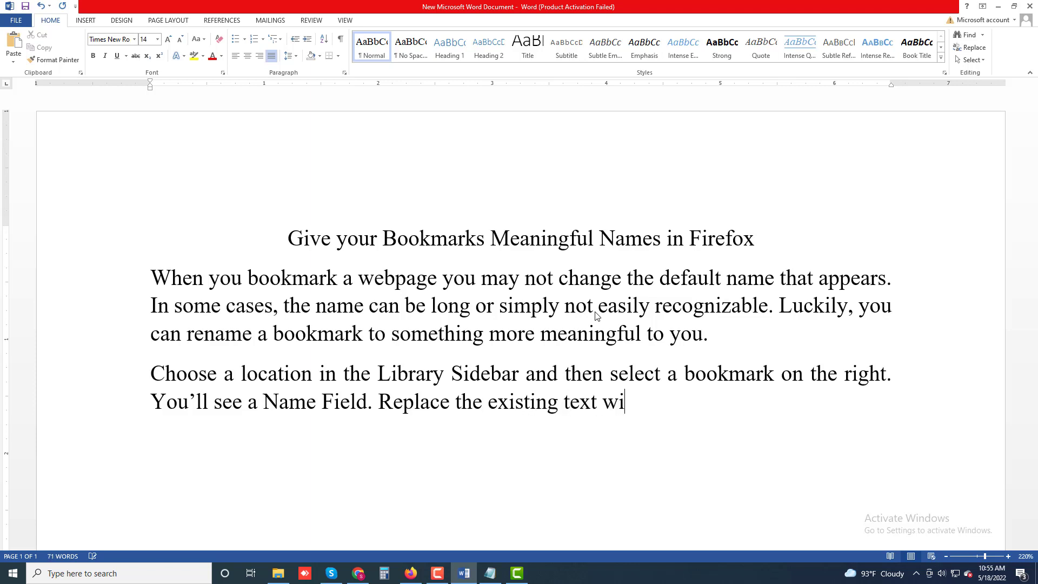
type("th the name ")
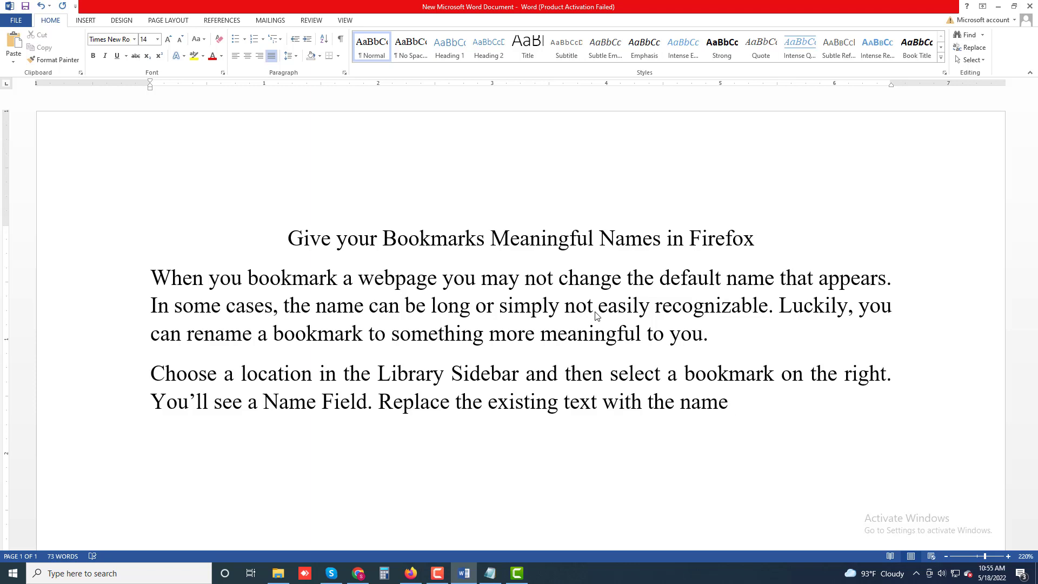
type("your pref")
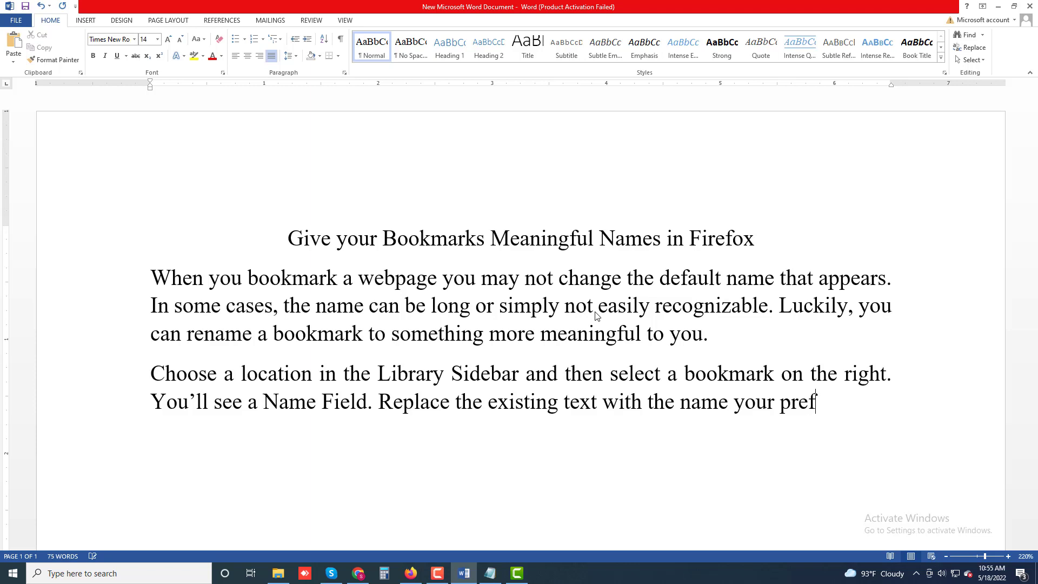
type("er")
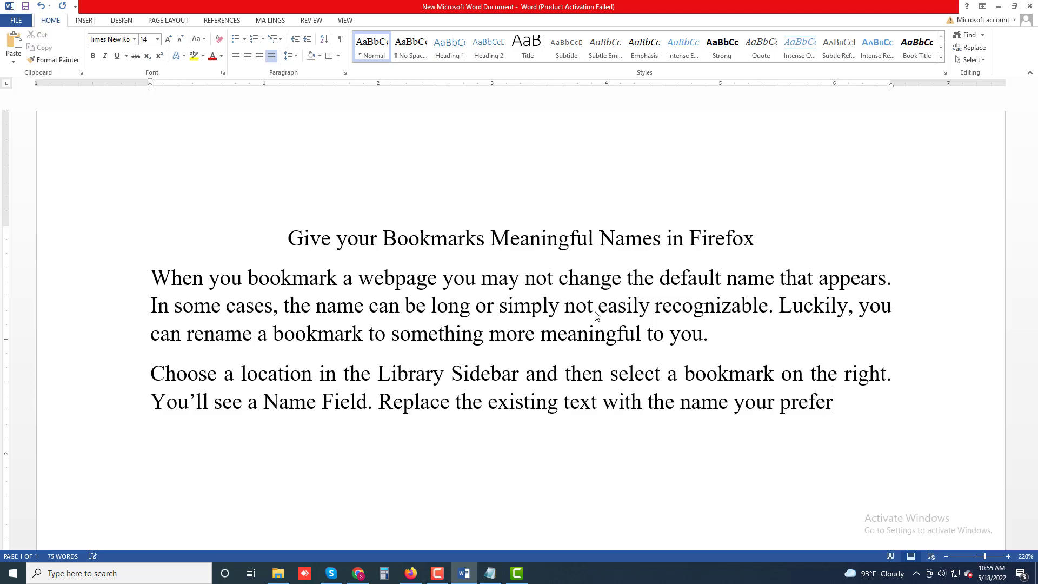